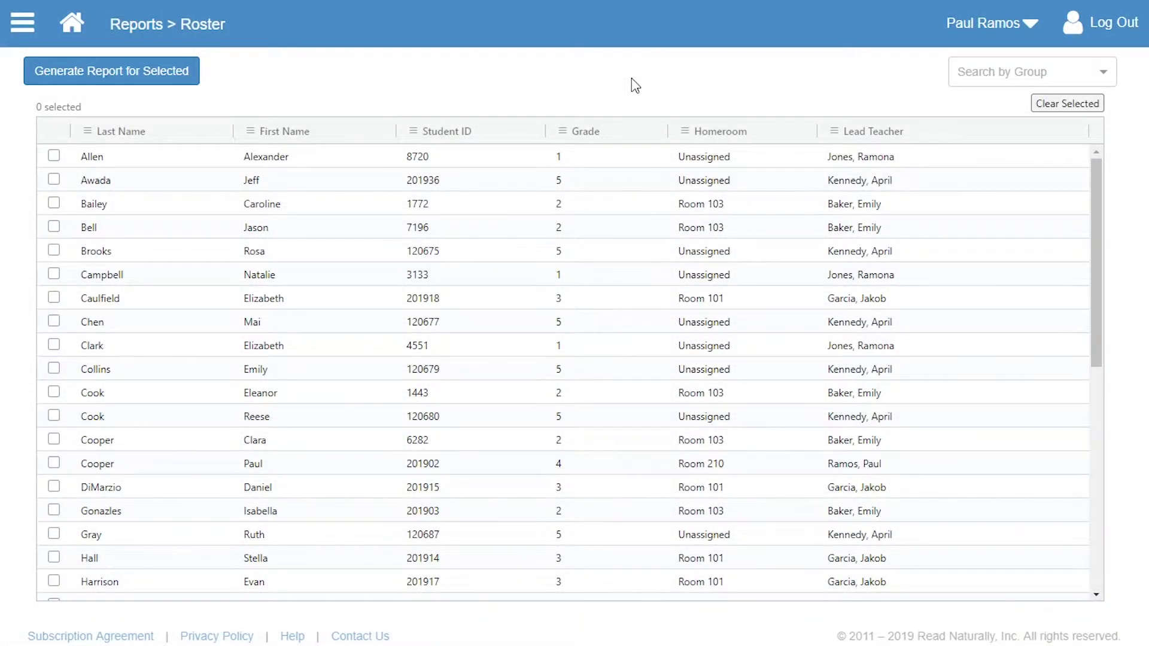
Step: Filter the student roster to show only the Period 1 group
{"action": "left_click", "coordinate": [1095, 71]}
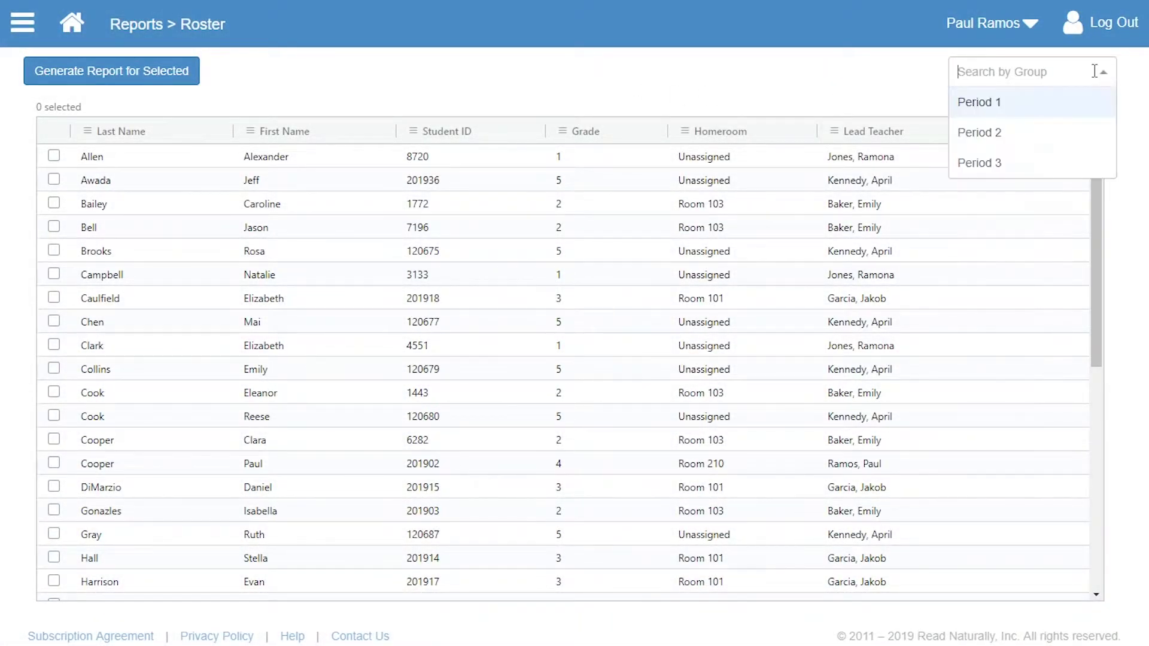
{"action": "left_click", "coordinate": [1008, 103]}
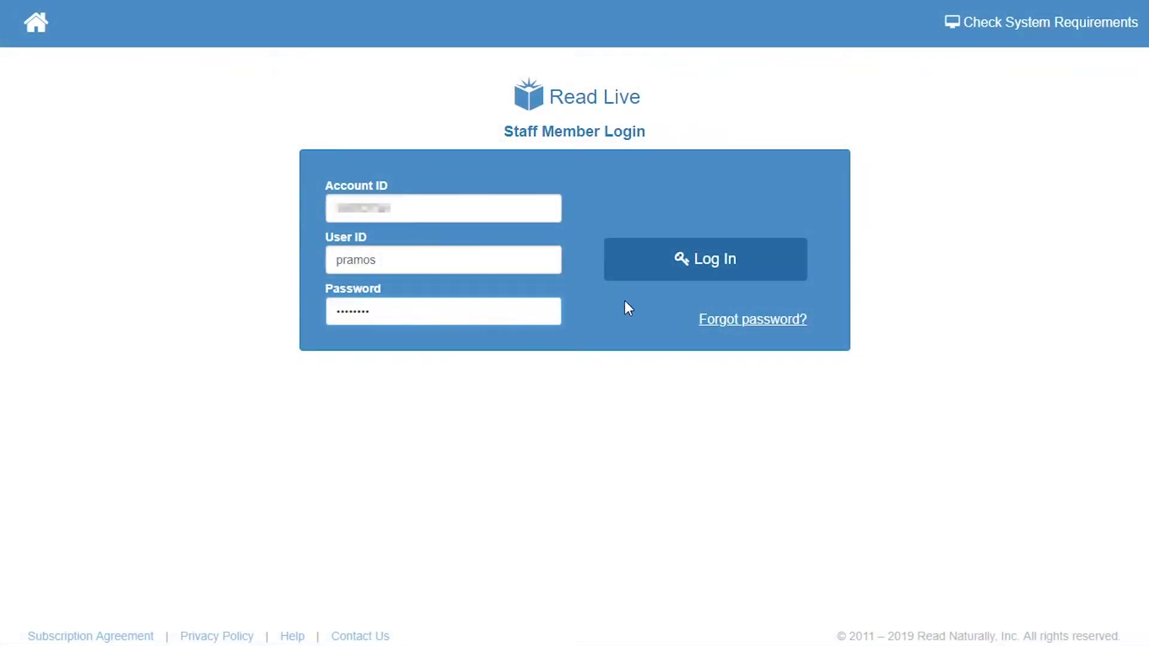
Step: Log in with the staff account, go to the home page and open My Groups
{"action": "left_click", "coordinate": [680, 259]}
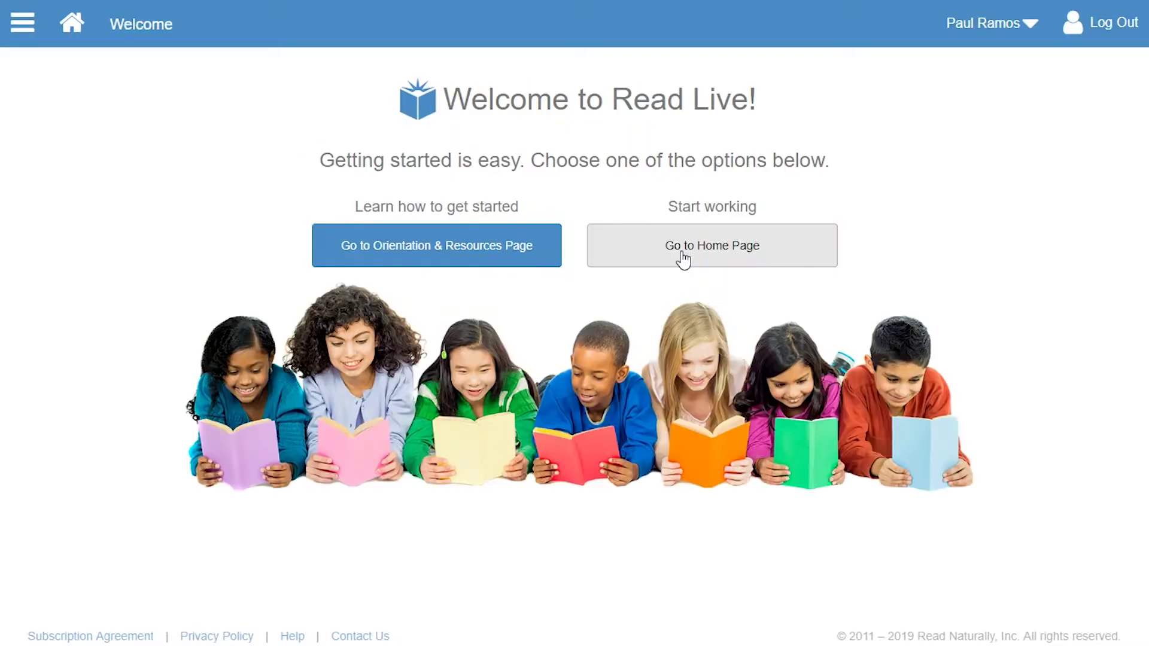
{"action": "left_click", "coordinate": [635, 256]}
{"action": "scroll", "coordinate": [636, 257], "scroll_direction": "down", "scroll_amount": 7}
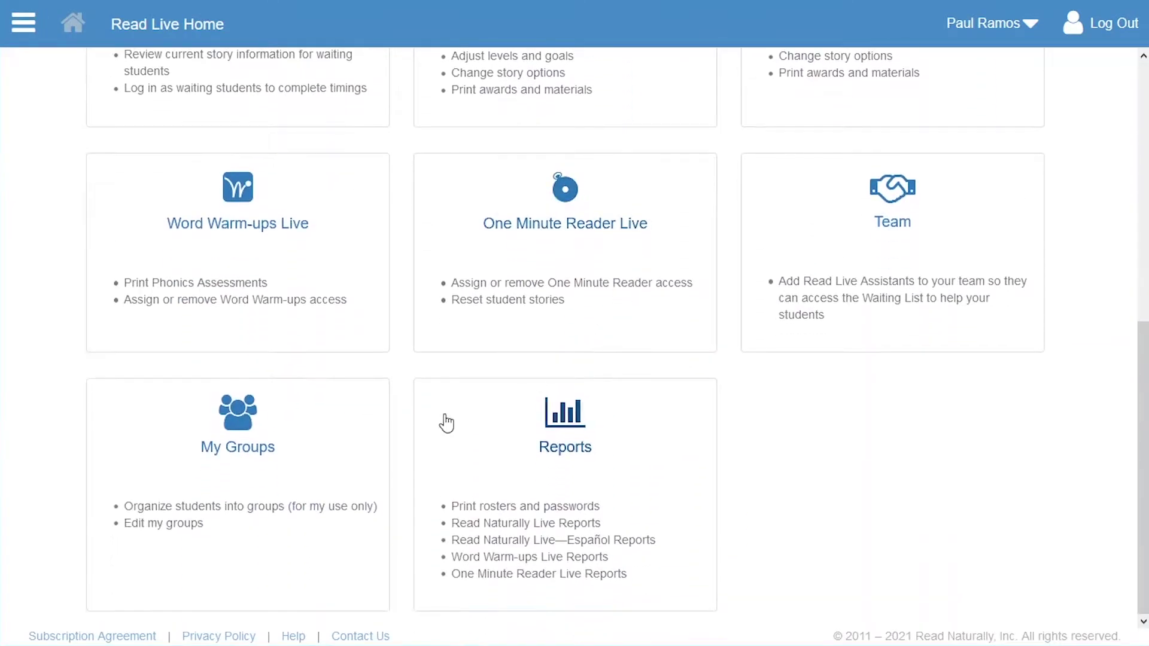
{"action": "left_click", "coordinate": [334, 457]}
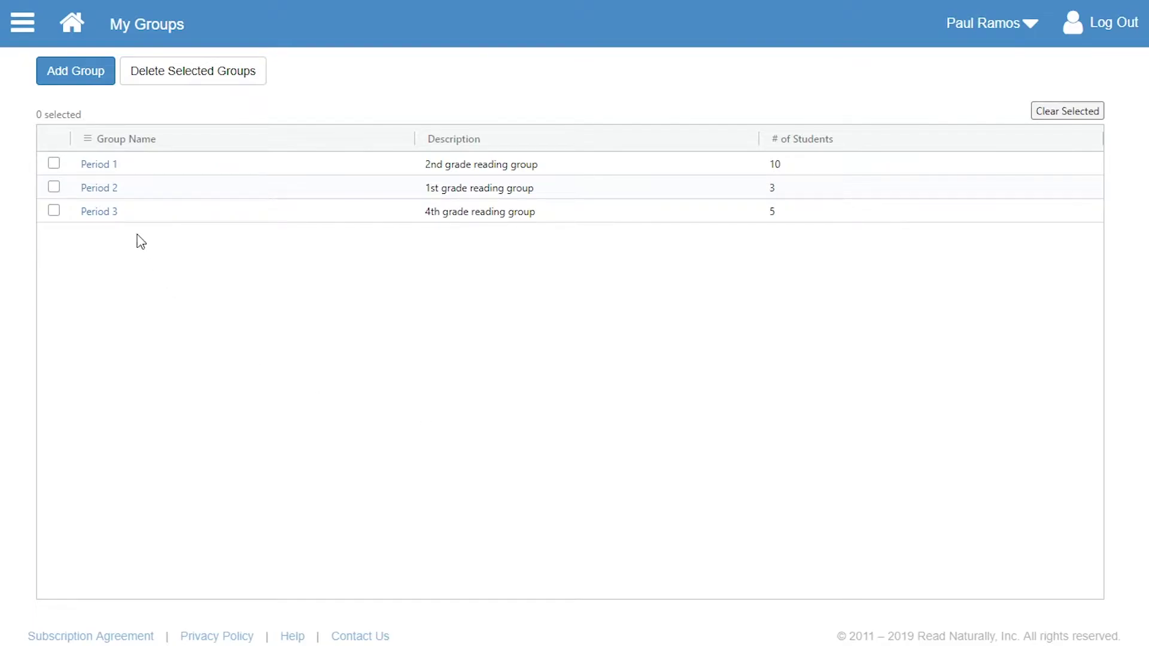
Step: Add a group named 'Period 4' with description '3rd grade reading group' and save it
{"action": "left_click", "coordinate": [69, 69]}
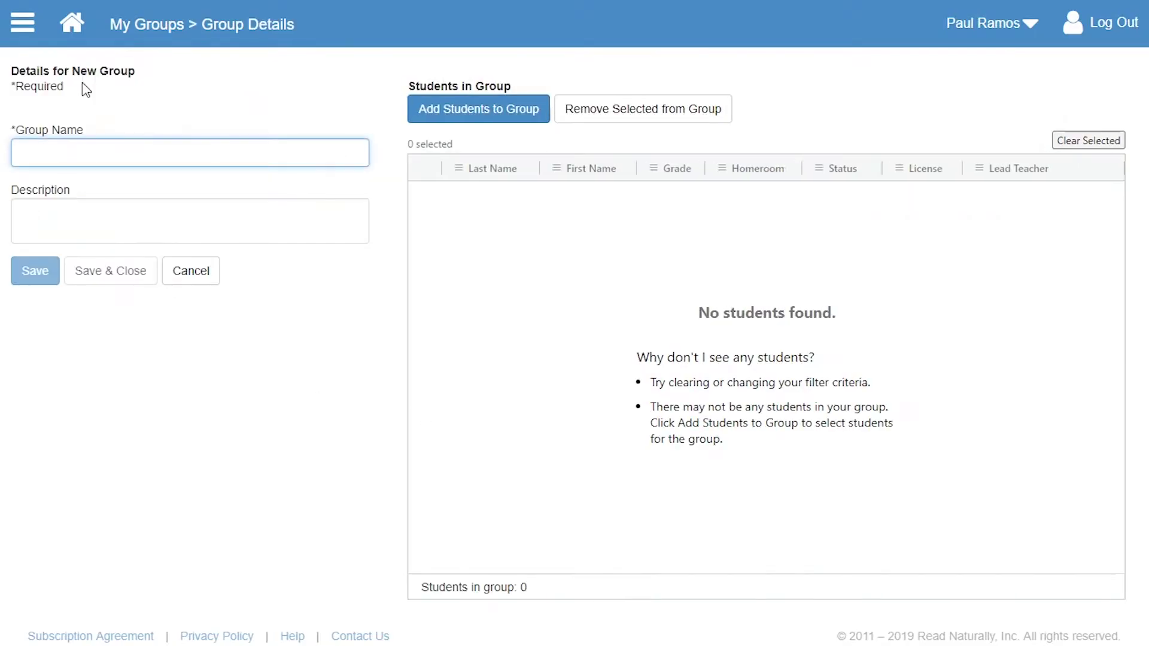
{"action": "type", "text": "Period 4"}
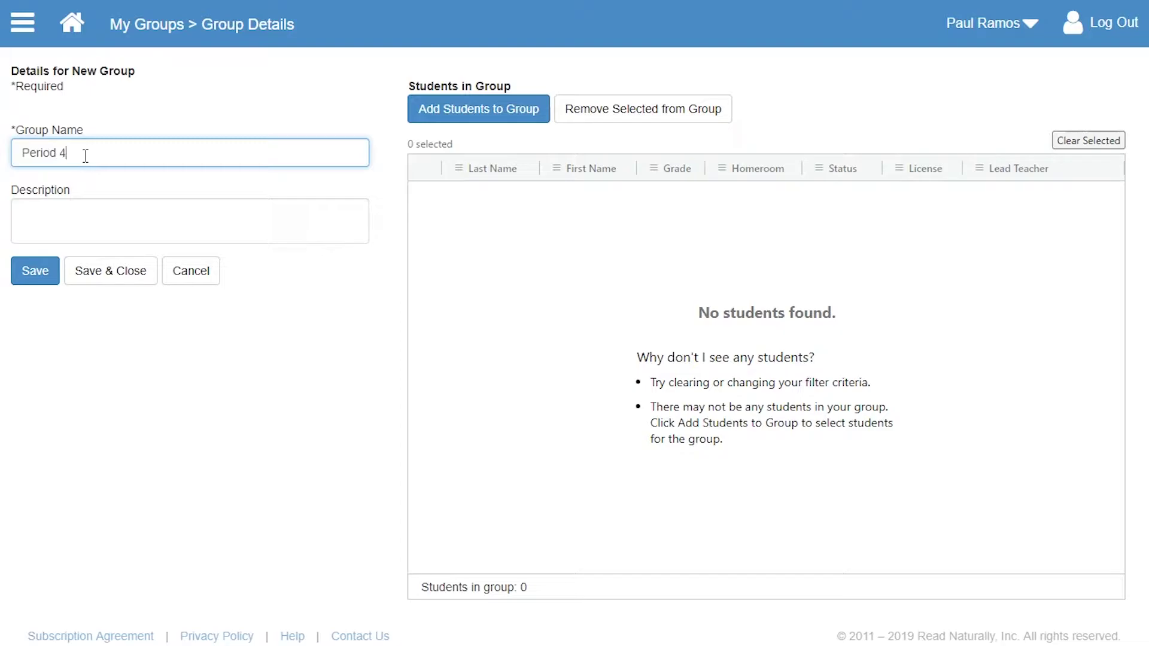
{"action": "left_click", "coordinate": [87, 216]}
{"action": "type", "text": "3rd grade reading group"}
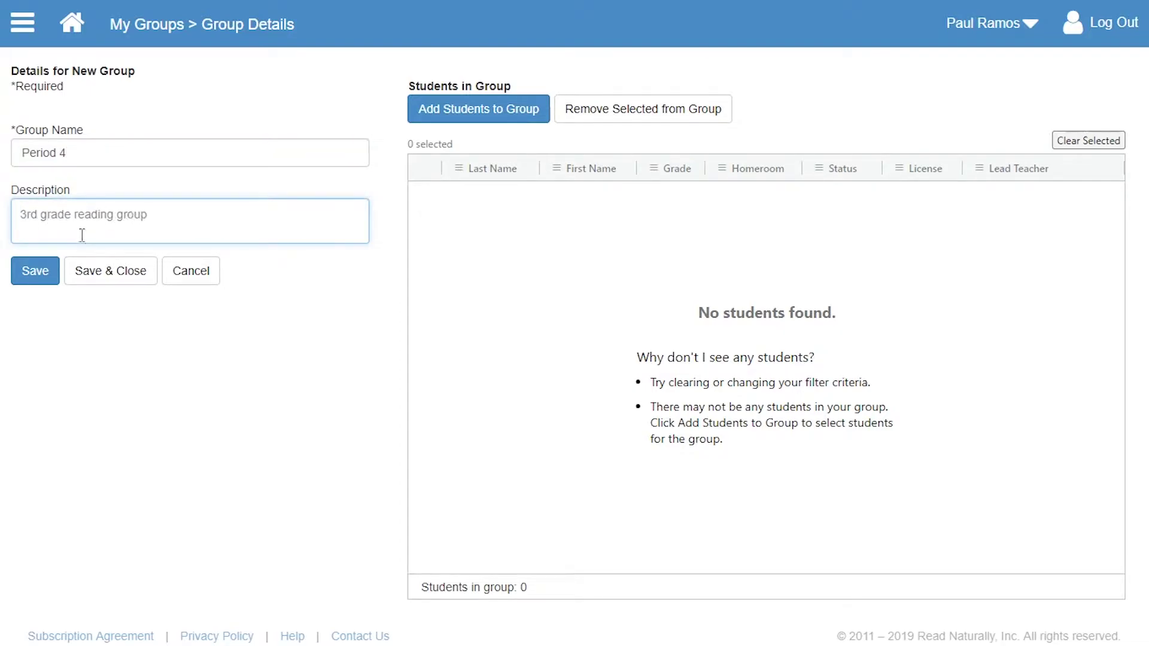
{"action": "left_click", "coordinate": [34, 272]}
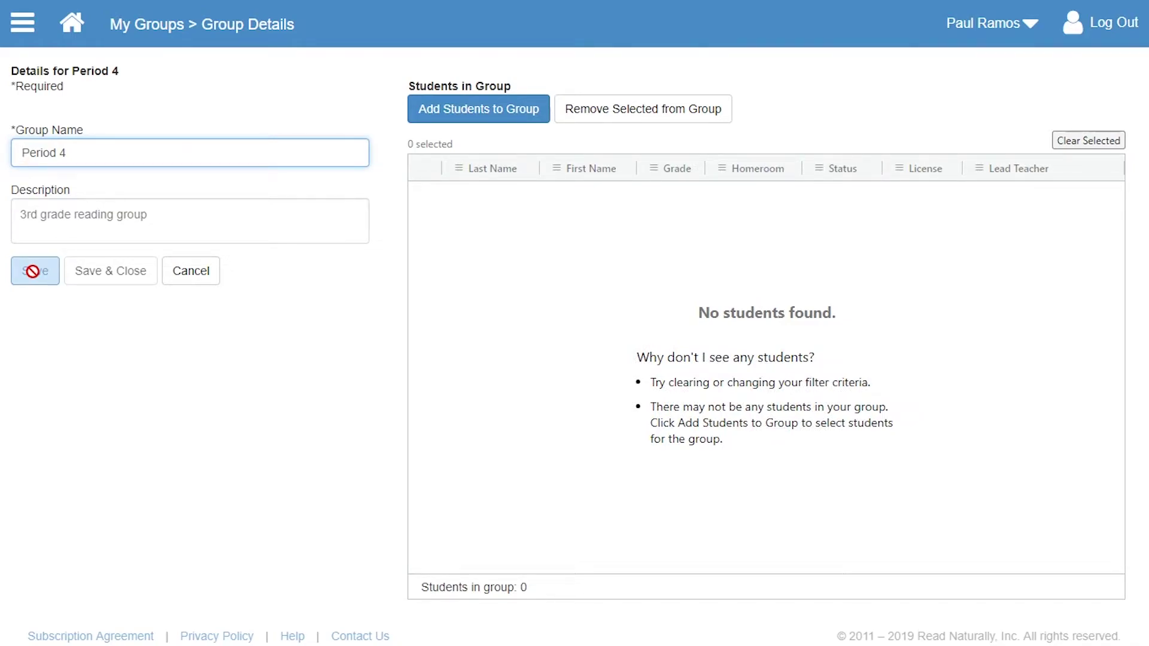
Step: Open Add Students for Period 4 and filter the Grade column to 3
{"action": "left_click", "coordinate": [465, 119]}
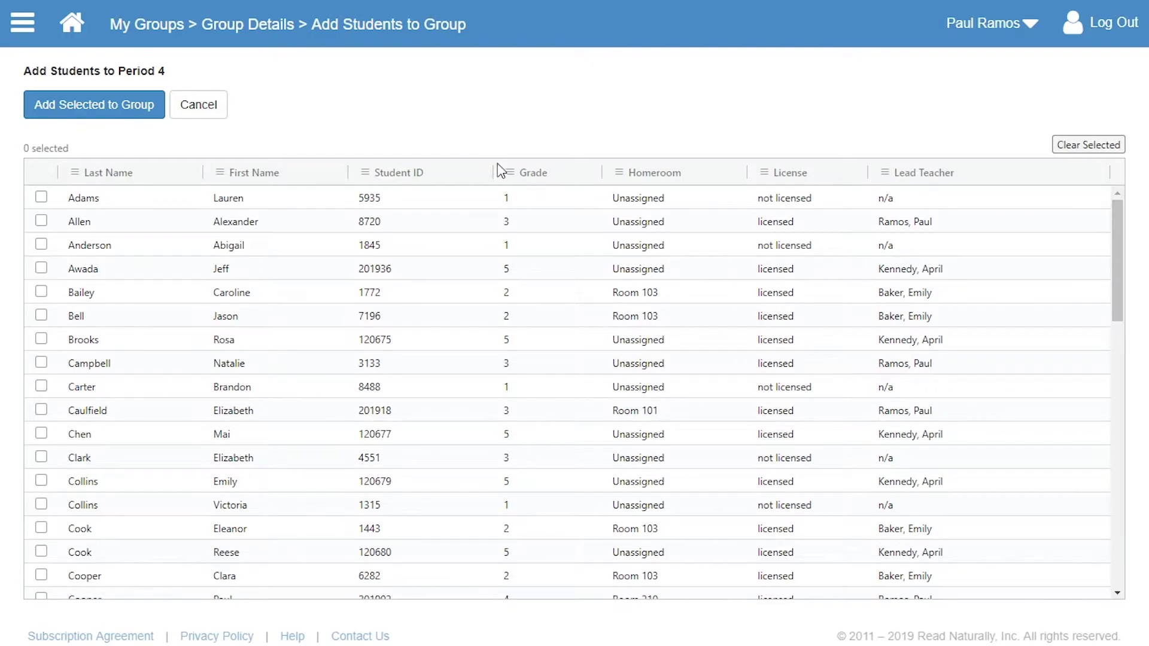
{"action": "left_click", "coordinate": [512, 173]}
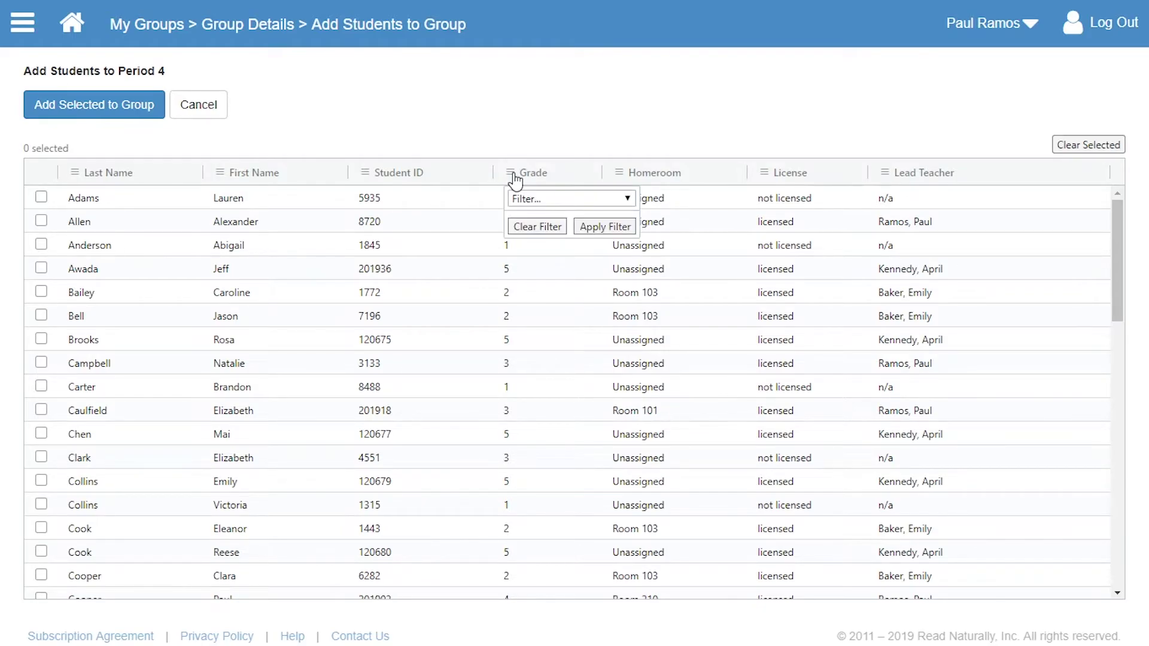
{"action": "left_click", "coordinate": [537, 198]}
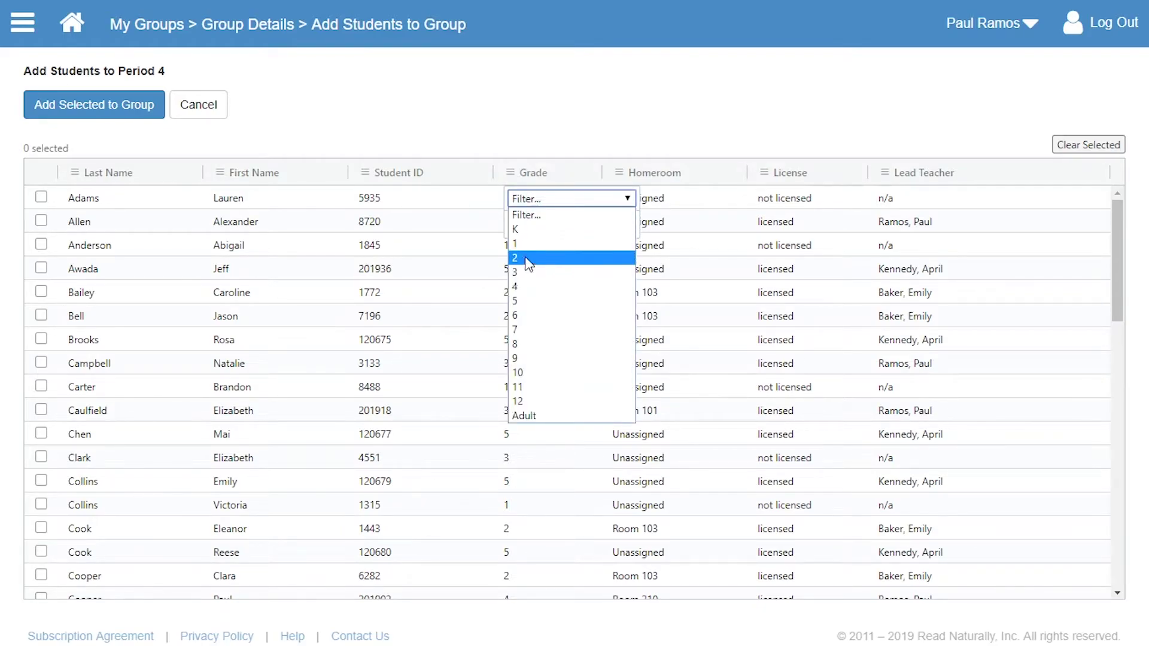
{"action": "left_click", "coordinate": [526, 273]}
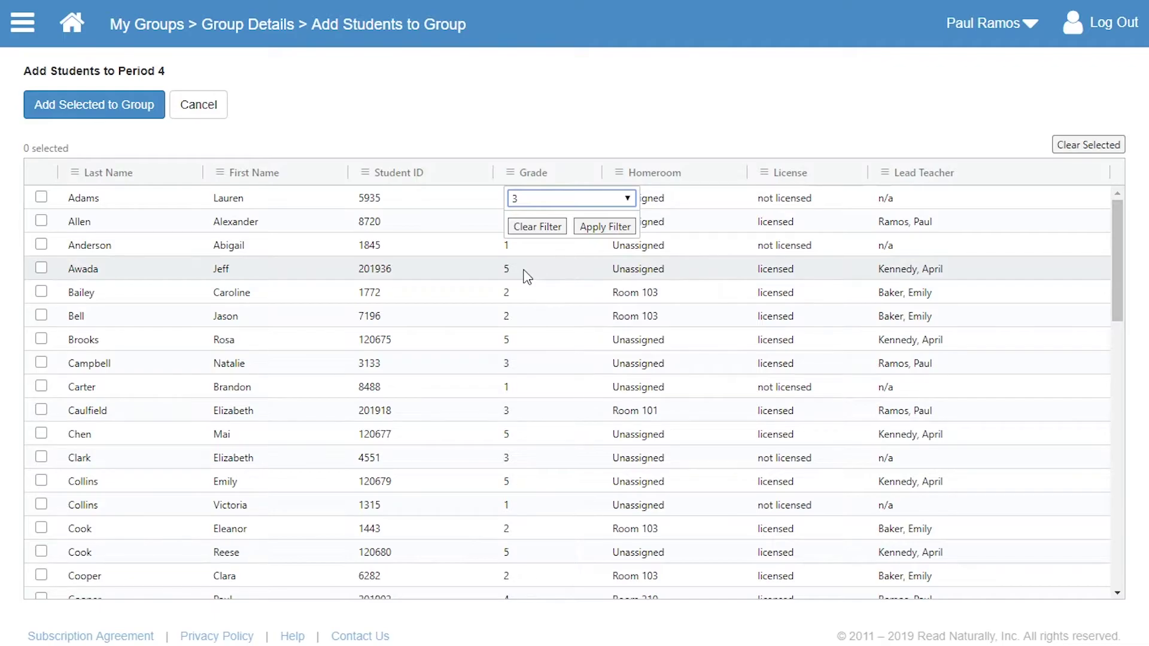
{"action": "left_click", "coordinate": [605, 228]}
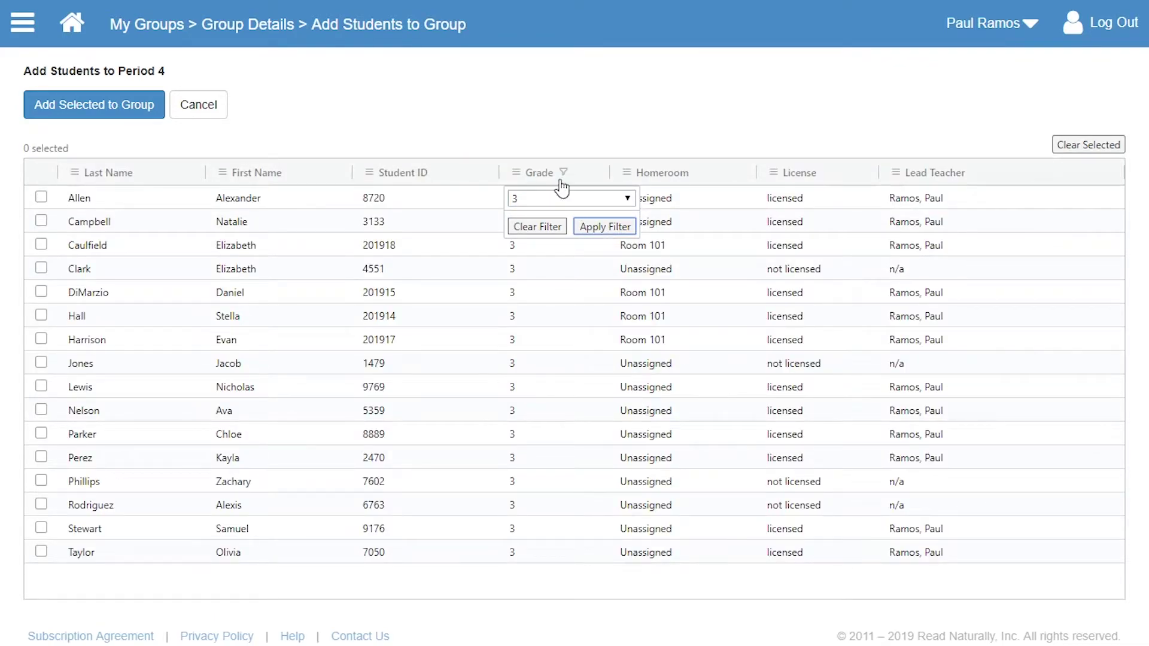
{"action": "left_click", "coordinate": [556, 137]}
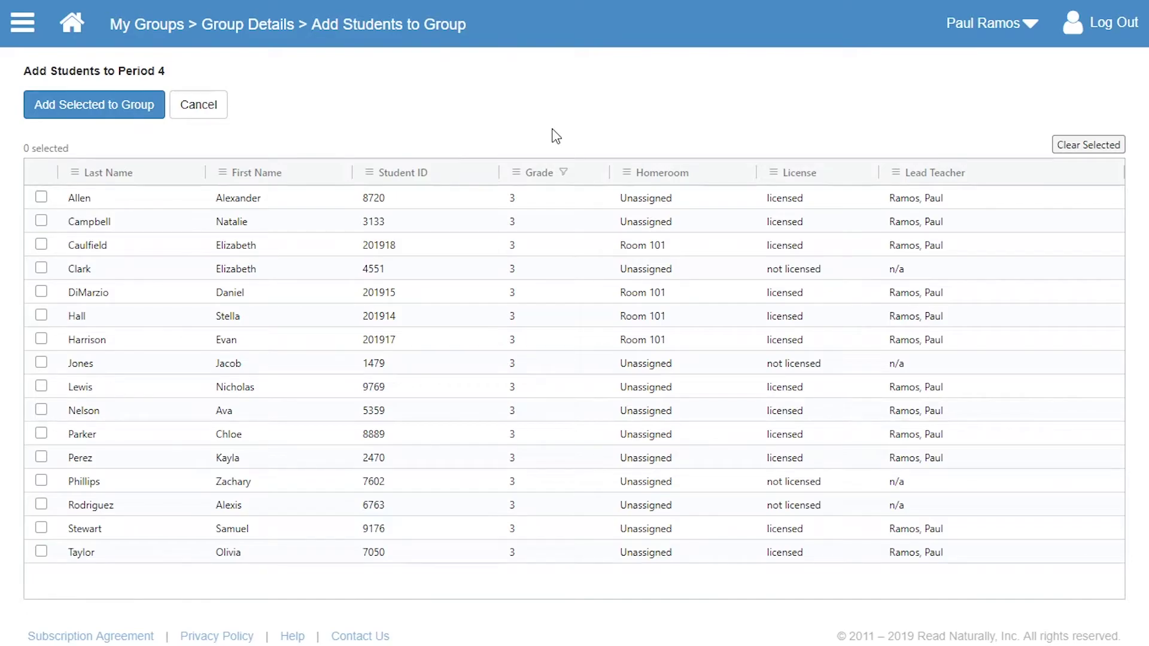
Step: Select six grade 3 students, including a four-student range, and add them to Period 4
{"action": "left_click", "coordinate": [42, 220]}
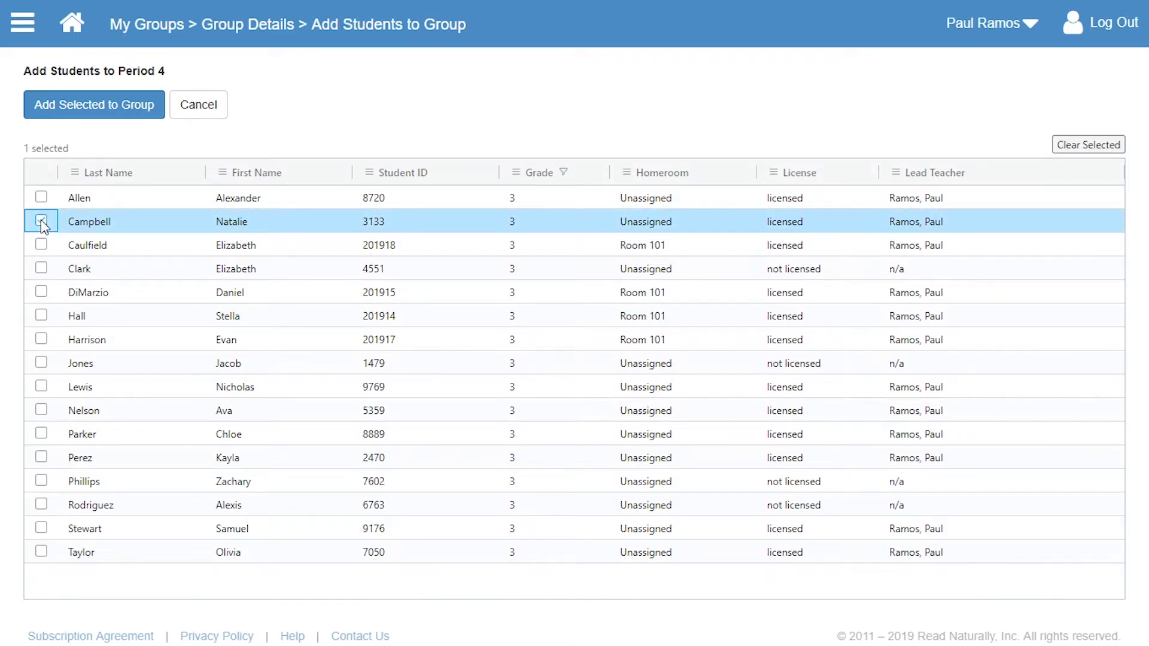
{"action": "left_click", "coordinate": [41, 269]}
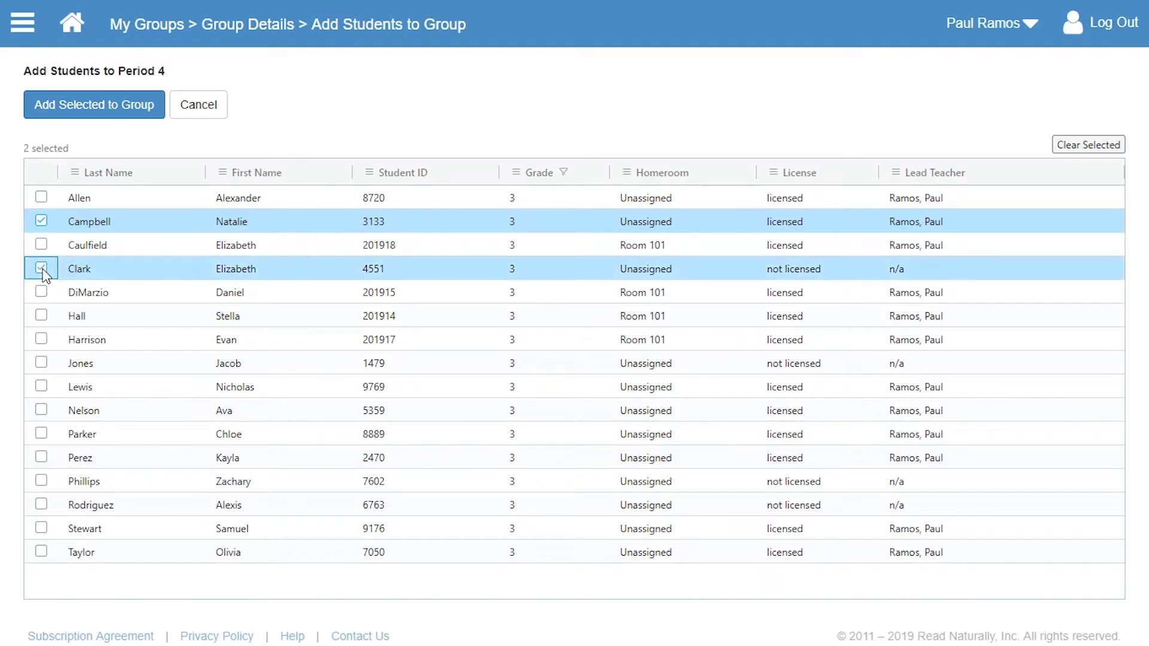
{"action": "left_click", "coordinate": [40, 363], "text": "shift"}
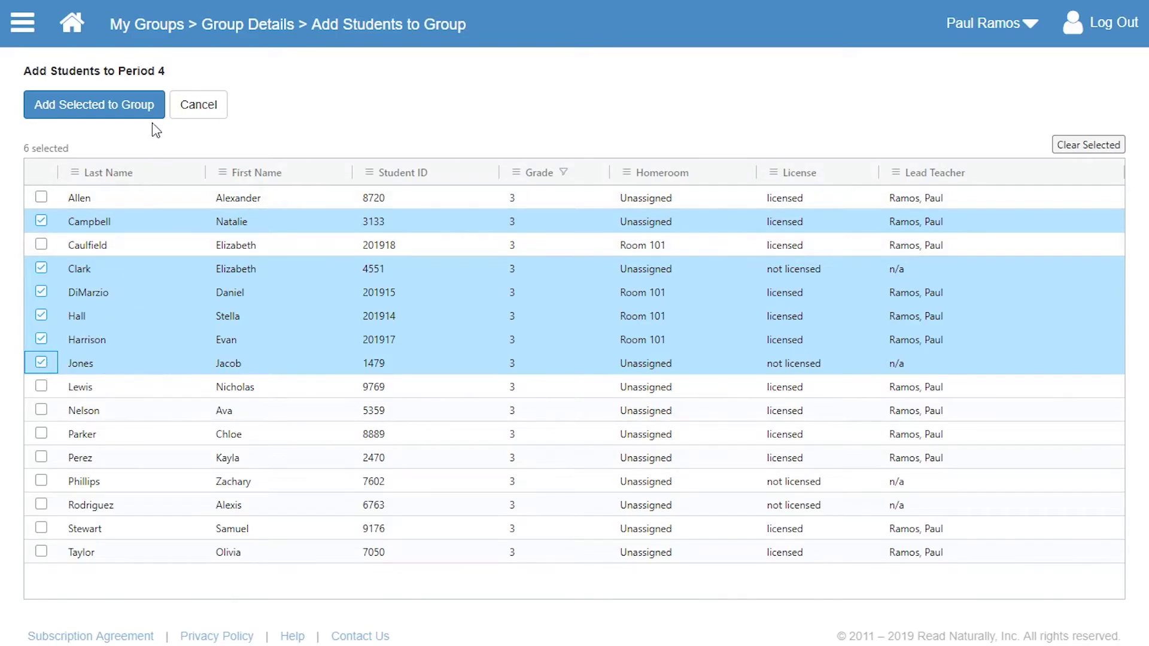
{"action": "left_click", "coordinate": [135, 108]}
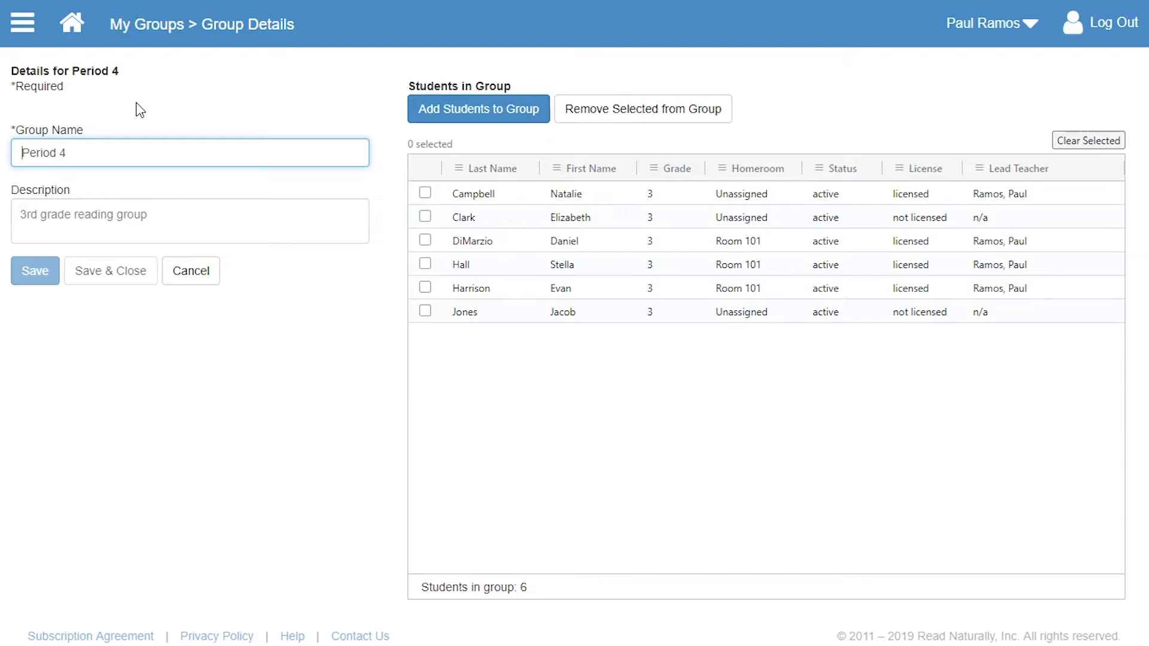
Step: Remove one student from Period 4, confirm, and return to My Groups showing 5 students
{"action": "left_click", "coordinate": [425, 288]}
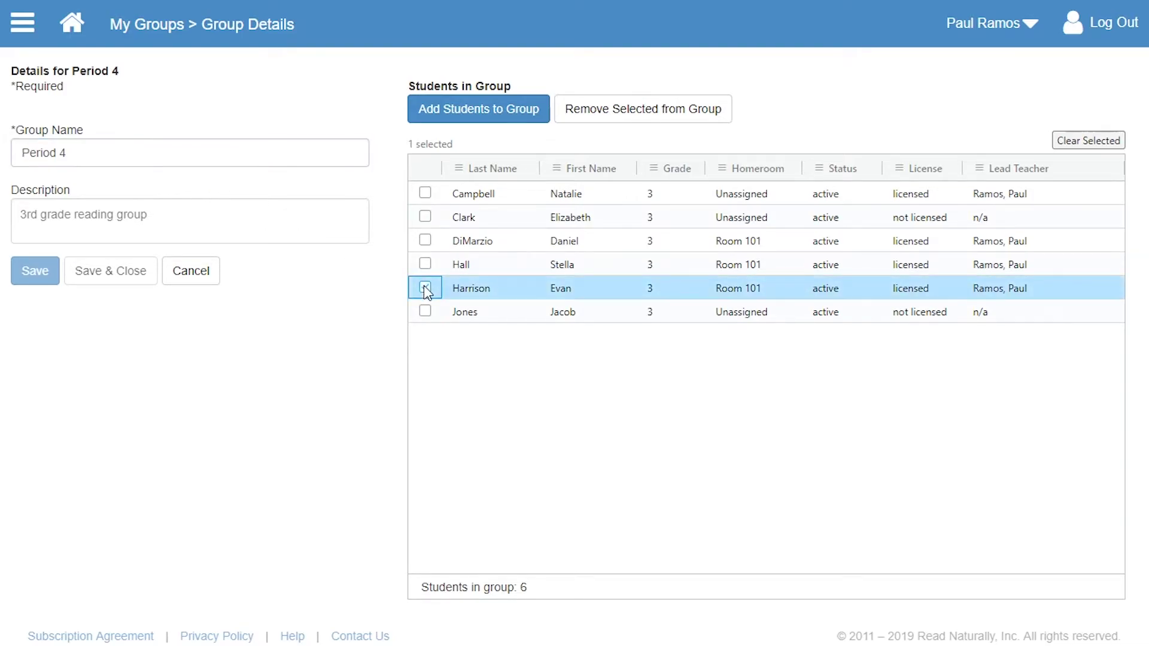
{"action": "left_click", "coordinate": [643, 112]}
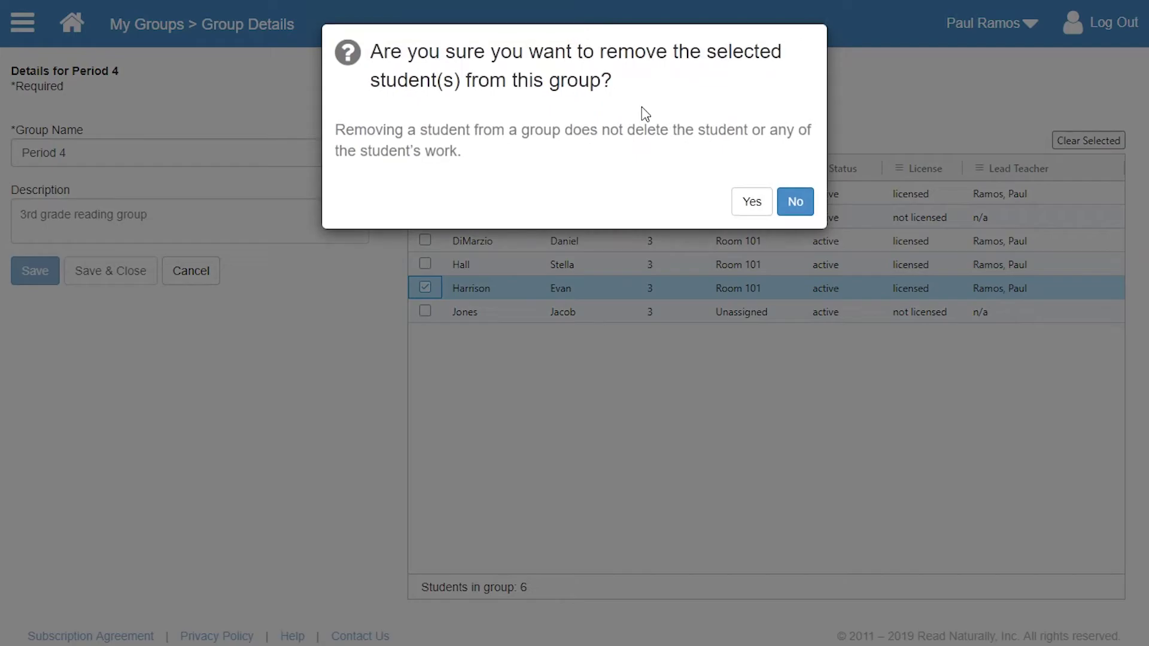
{"action": "left_click", "coordinate": [743, 206]}
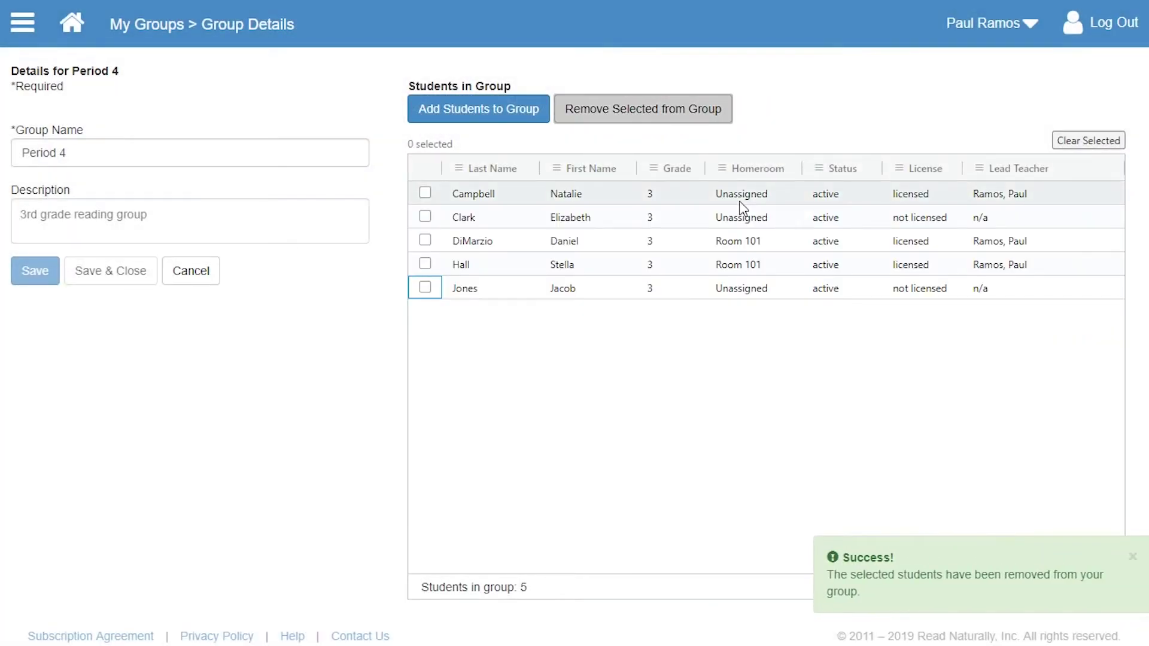
{"action": "left_click", "coordinate": [201, 272]}
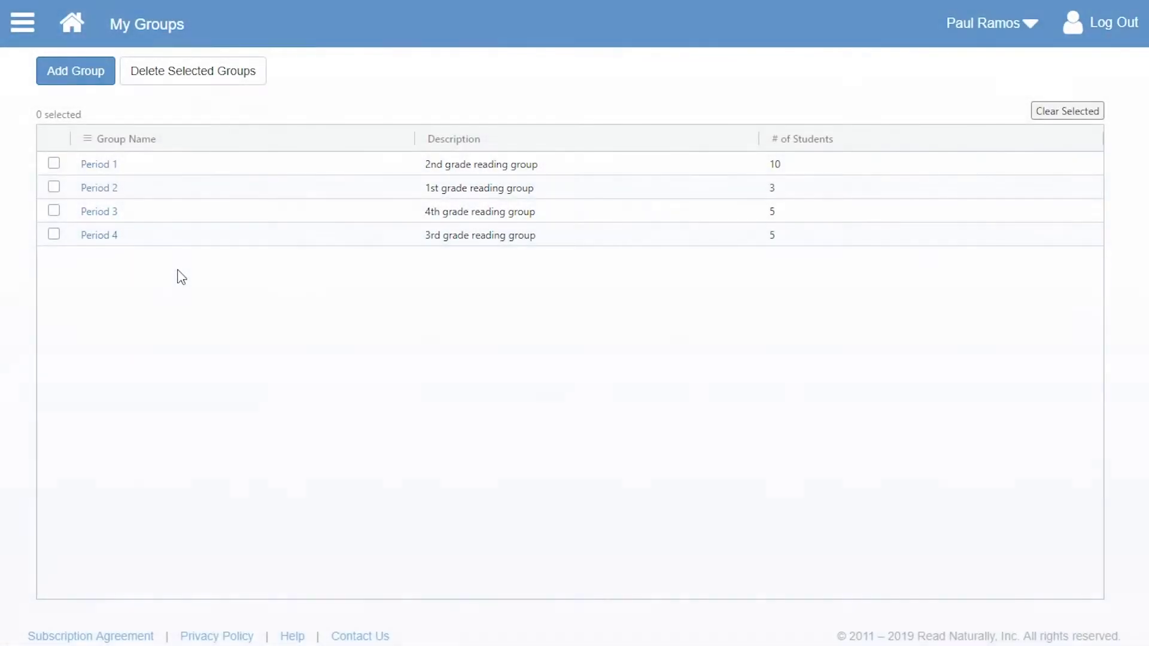
Step: Go to the Read Naturally Live student list and filter it by the Period 4 group
{"action": "left_click", "coordinate": [20, 24]}
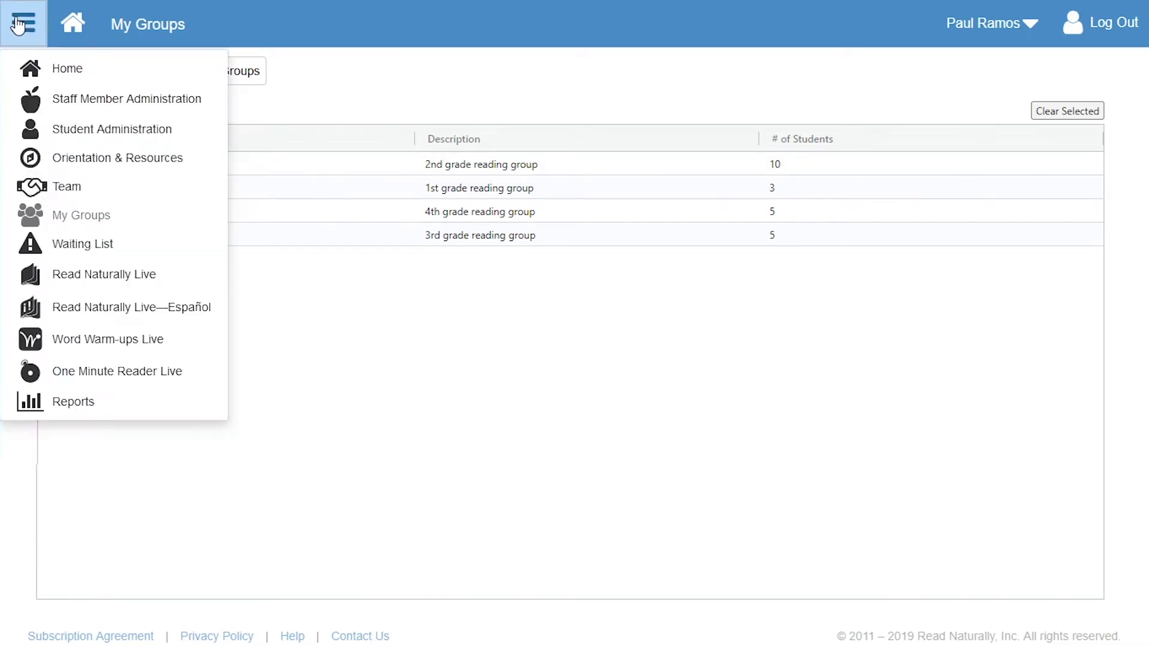
{"action": "left_click", "coordinate": [53, 275]}
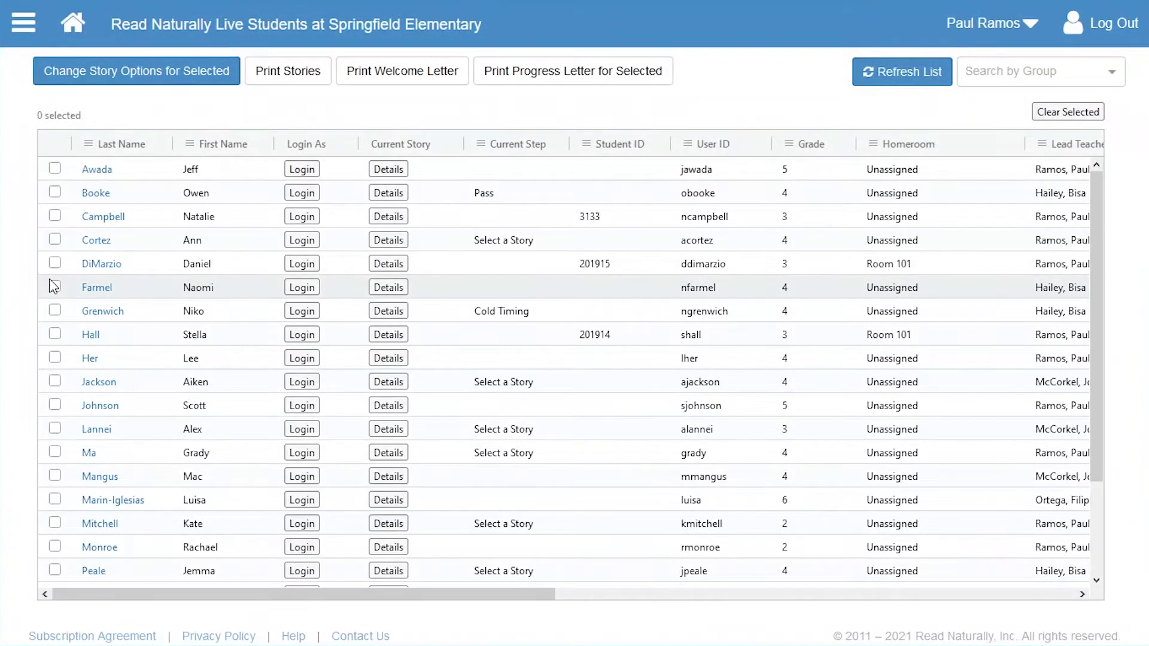
{"action": "left_click", "coordinate": [1112, 76]}
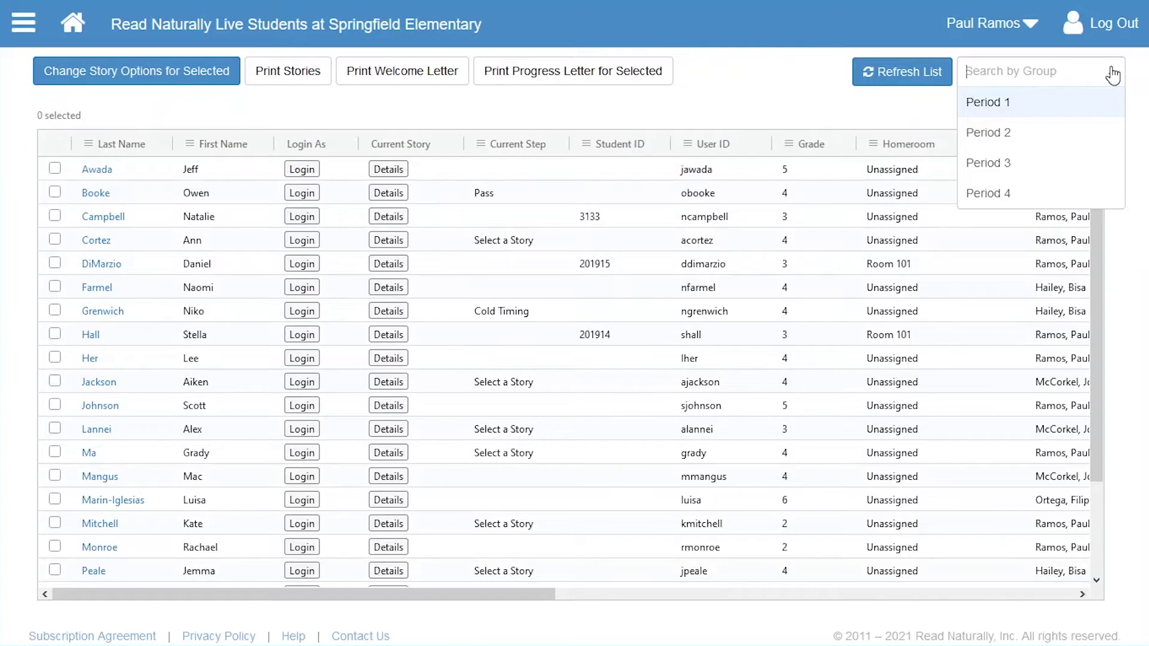
{"action": "left_click", "coordinate": [1087, 194]}
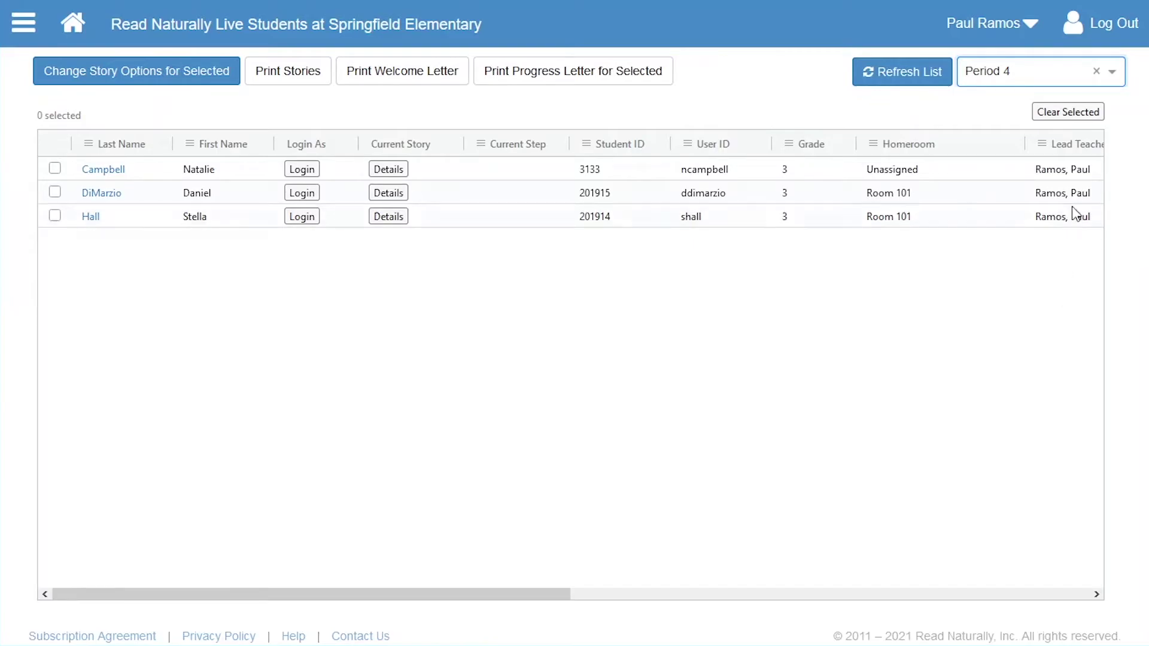
Step: Clear the group filter and select Period 4 again
{"action": "left_click", "coordinate": [1097, 71]}
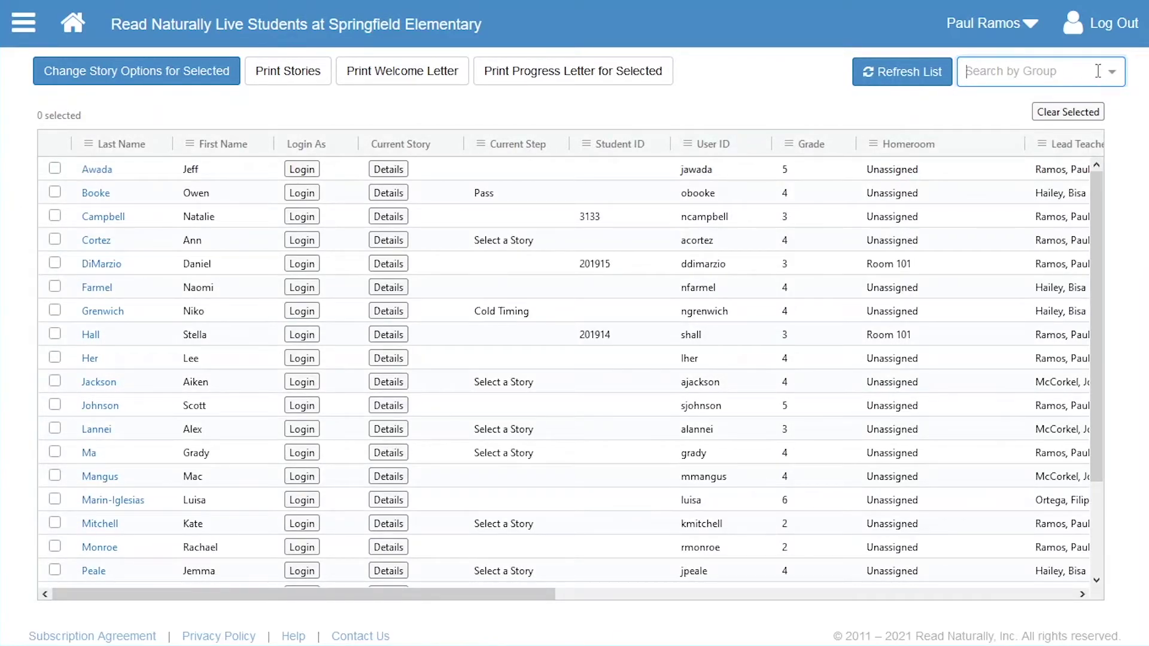
{"action": "left_click", "coordinate": [1114, 77]}
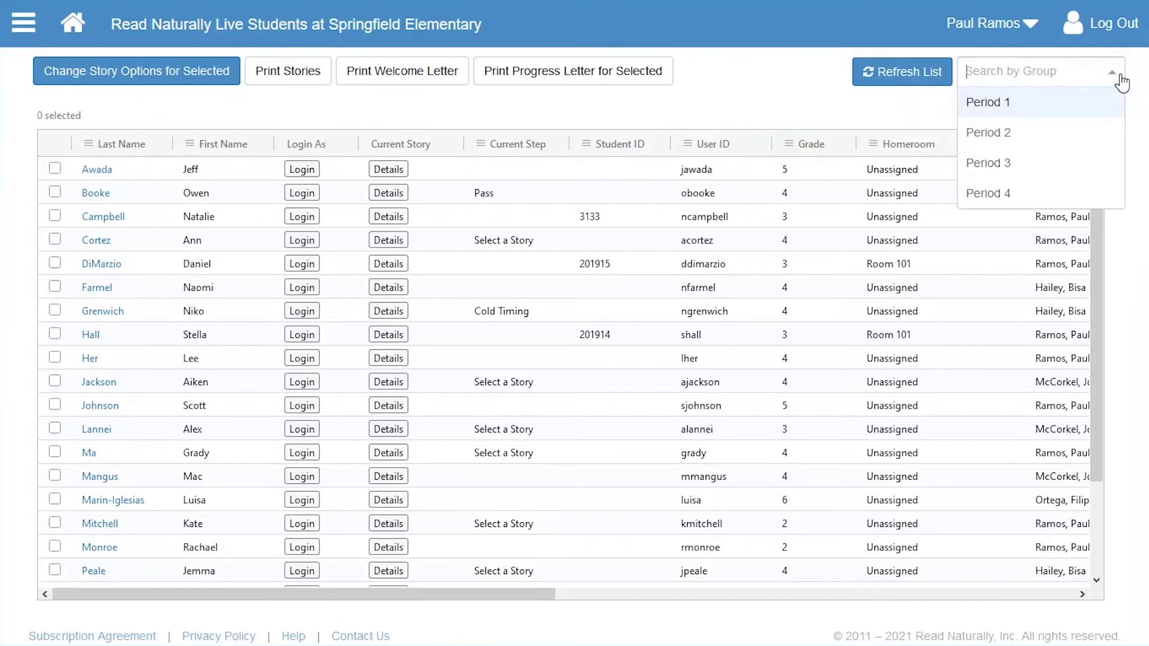
{"action": "left_click", "coordinate": [1105, 195]}
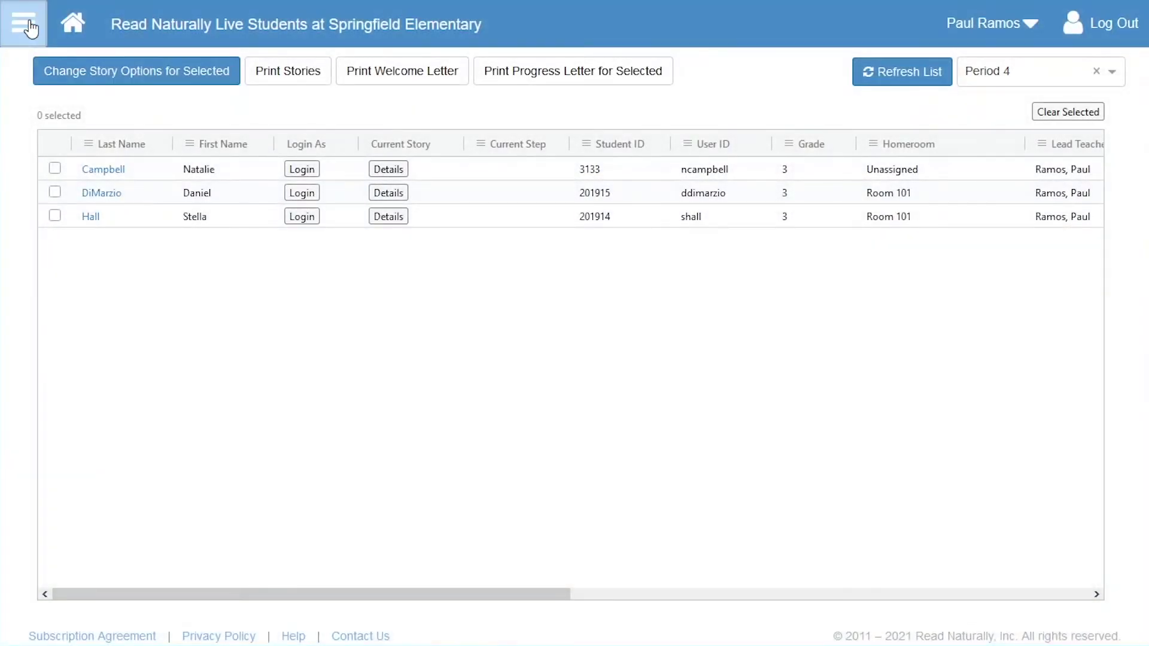
Step: In My Groups, delete the Period 2 group and confirm
{"action": "left_click", "coordinate": [23, 22]}
{"action": "left_click", "coordinate": [27, 219]}
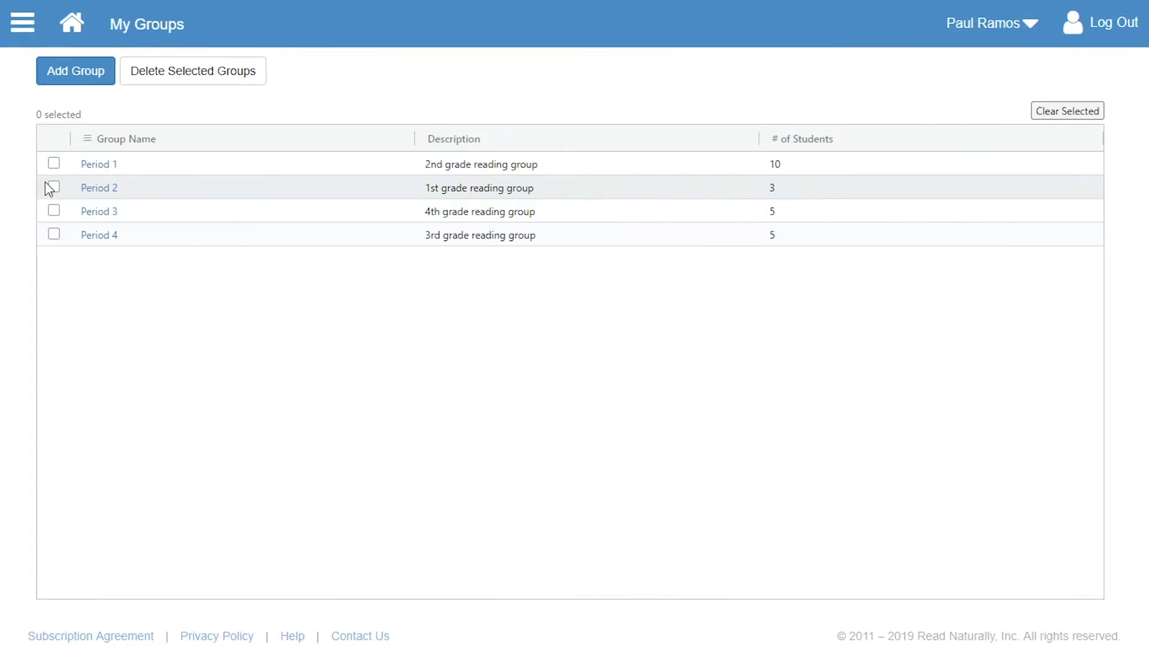
{"action": "left_click", "coordinate": [93, 189]}
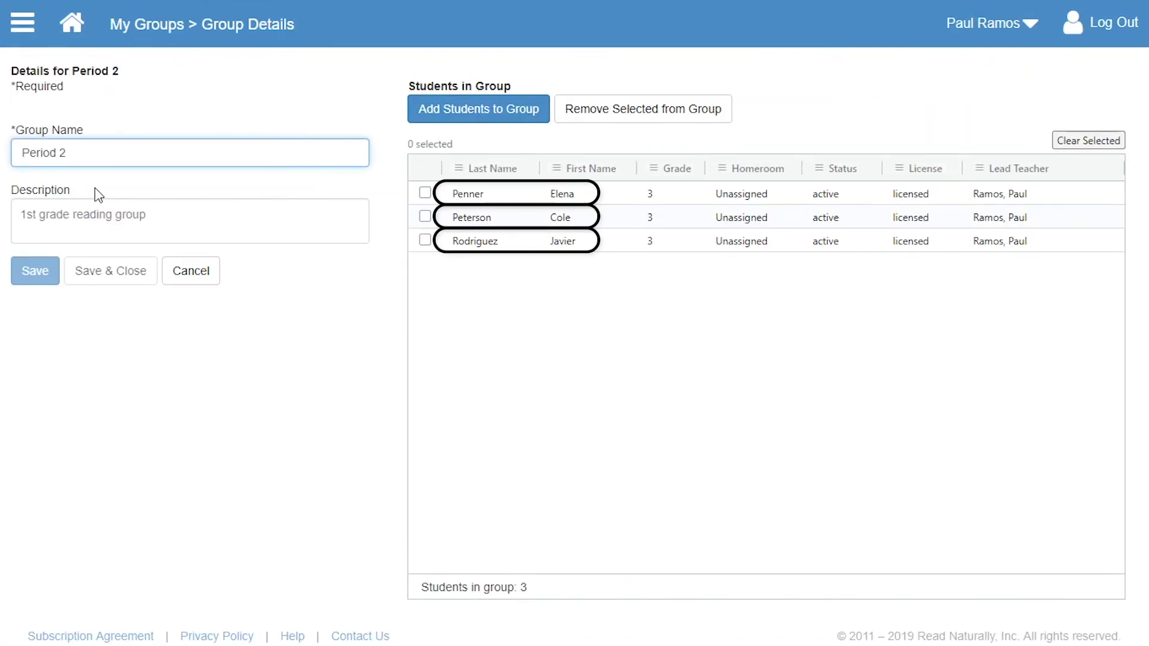
{"action": "left_click", "coordinate": [192, 272]}
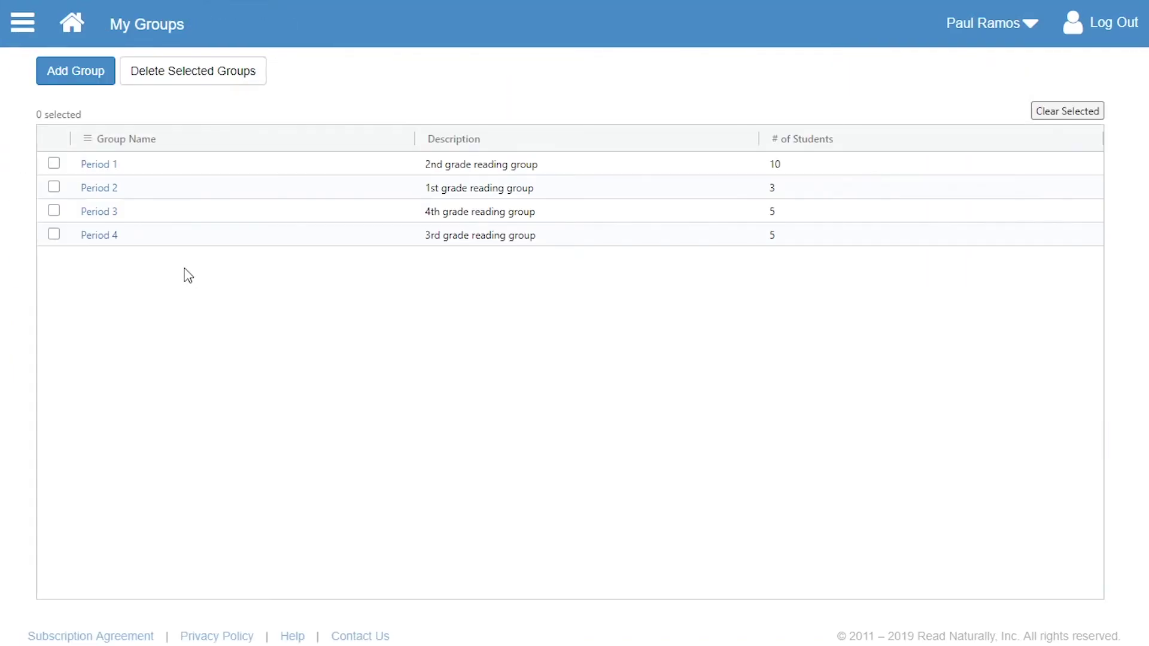
{"action": "left_click", "coordinate": [54, 187]}
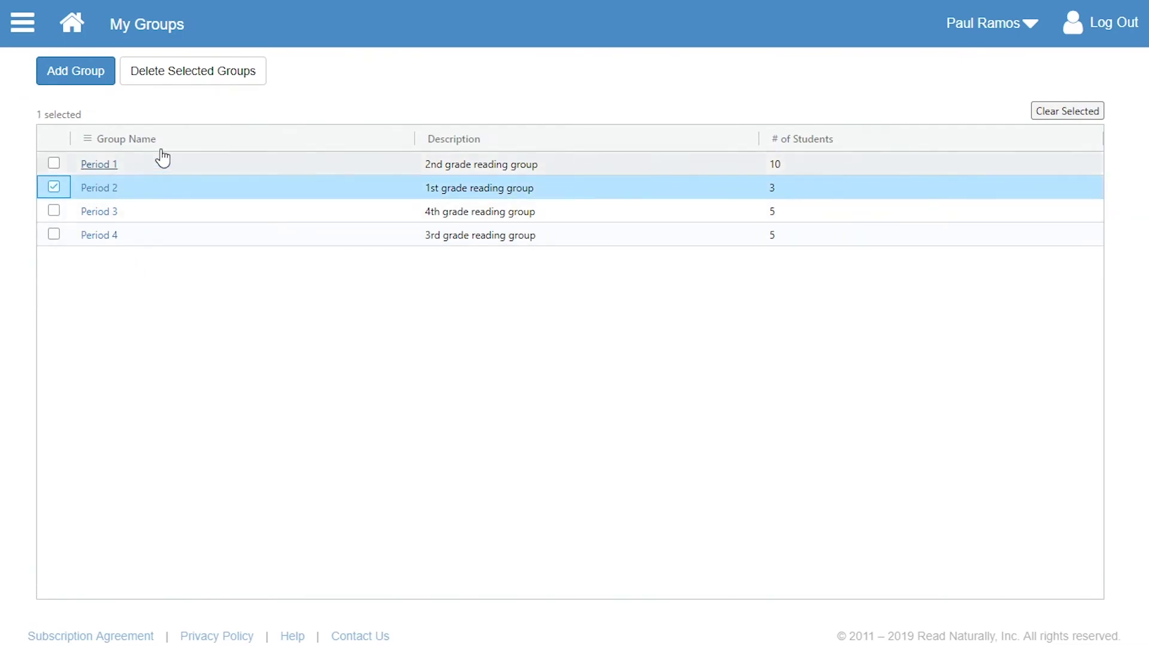
{"action": "left_click", "coordinate": [205, 79]}
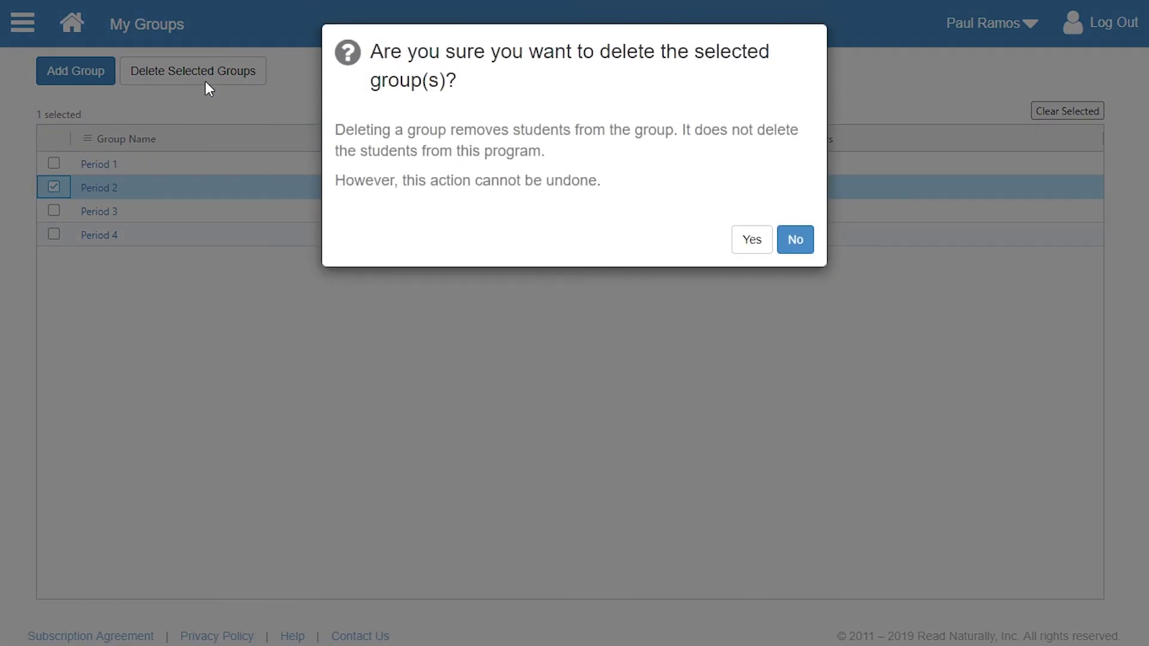
{"action": "left_click", "coordinate": [752, 240]}
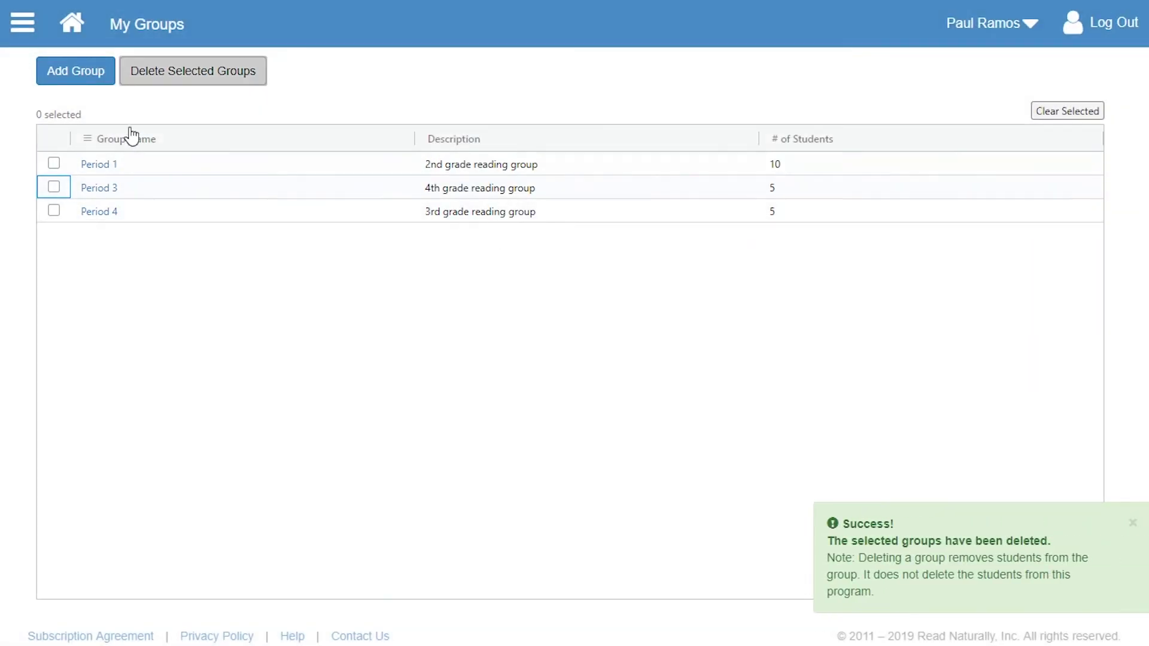
Step: Open the unfiltered Read Naturally Live student list and scroll through it
{"action": "left_click", "coordinate": [24, 27]}
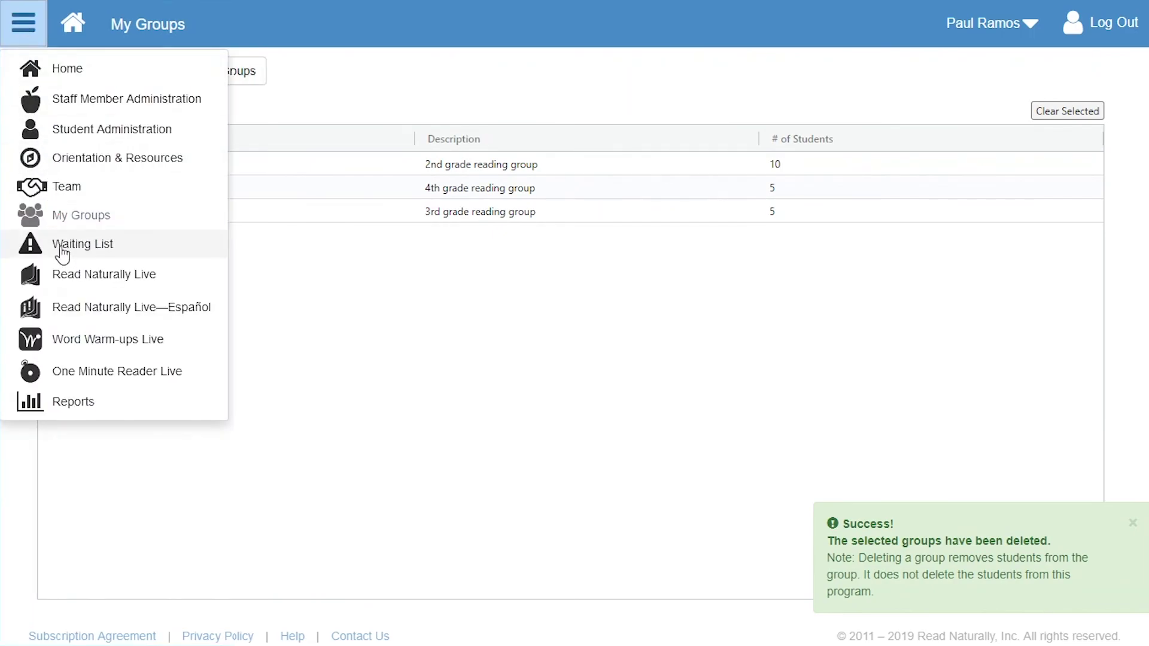
{"action": "left_click", "coordinate": [66, 274]}
{"action": "scroll", "coordinate": [194, 371], "scroll_direction": "down", "scroll_amount": 3}
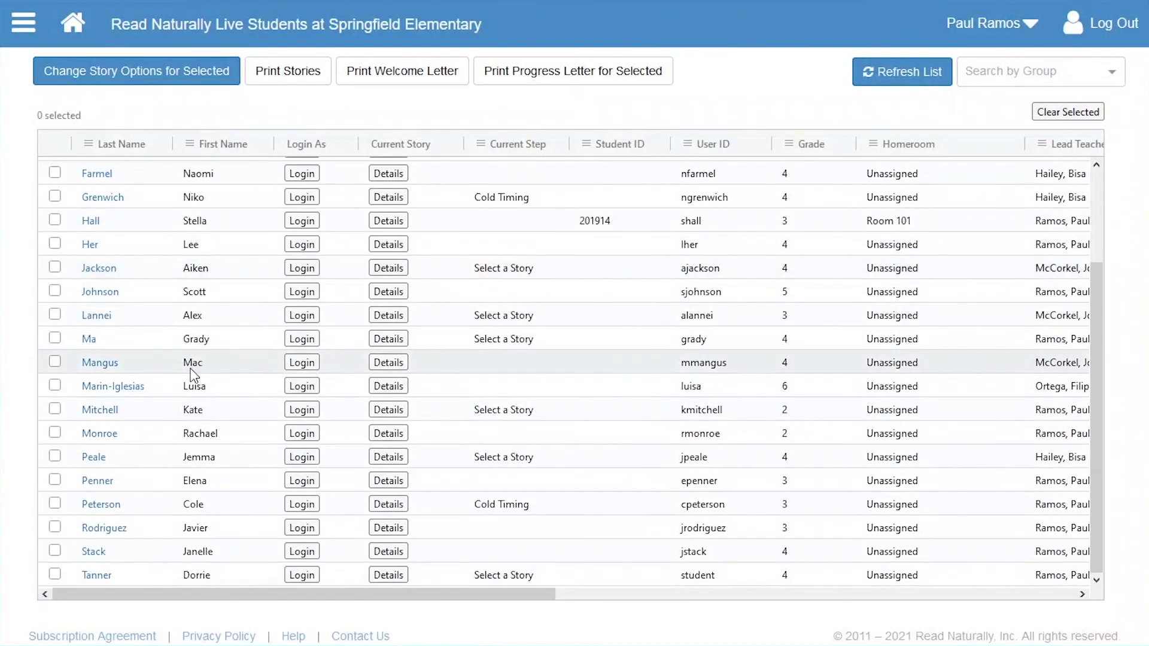